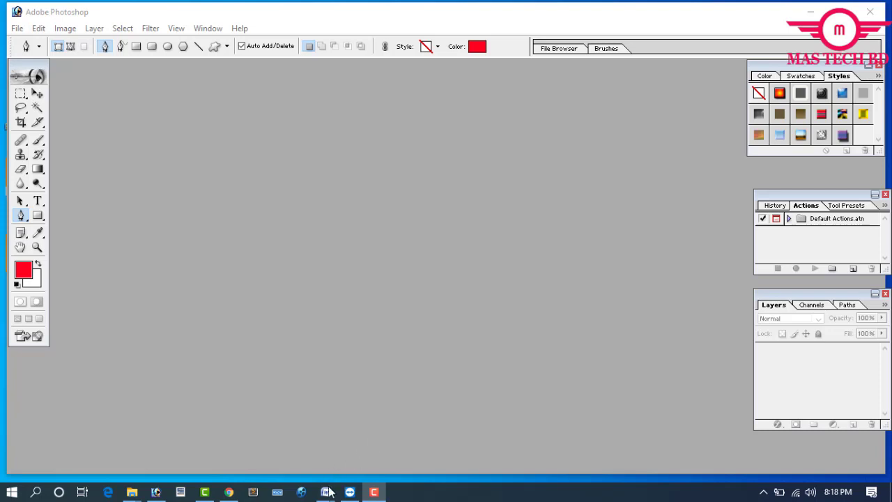
mouse_move(325, 492)
left_click(380, 442)
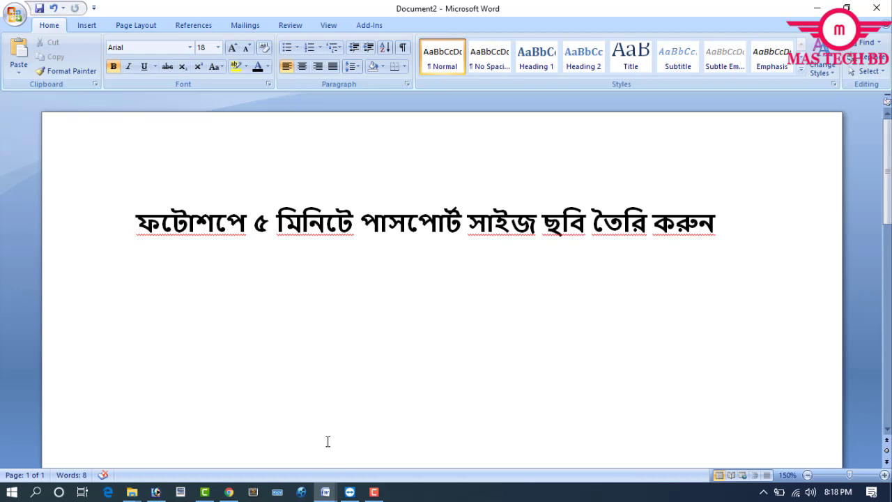
left_click(817, 8)
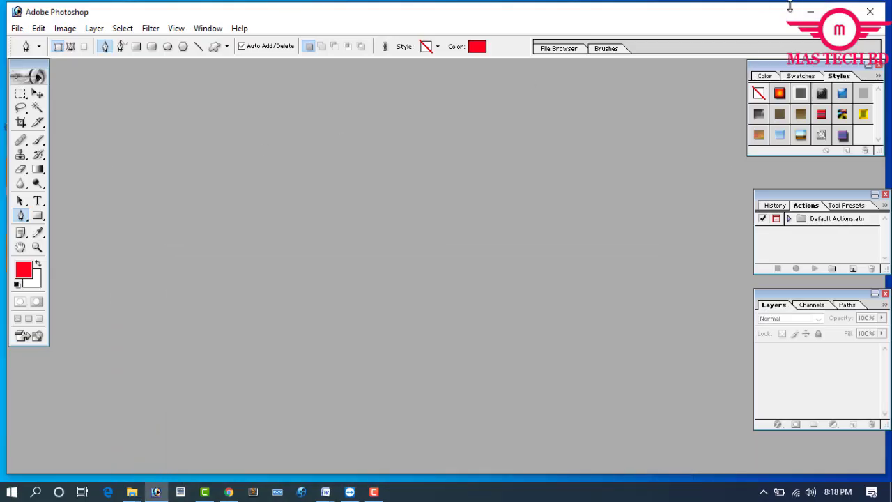
Open the portrait photo from the desktop in Photoshop and maximize its document window
left_click(810, 12)
left_click_drag(83, 111, 335, 297)
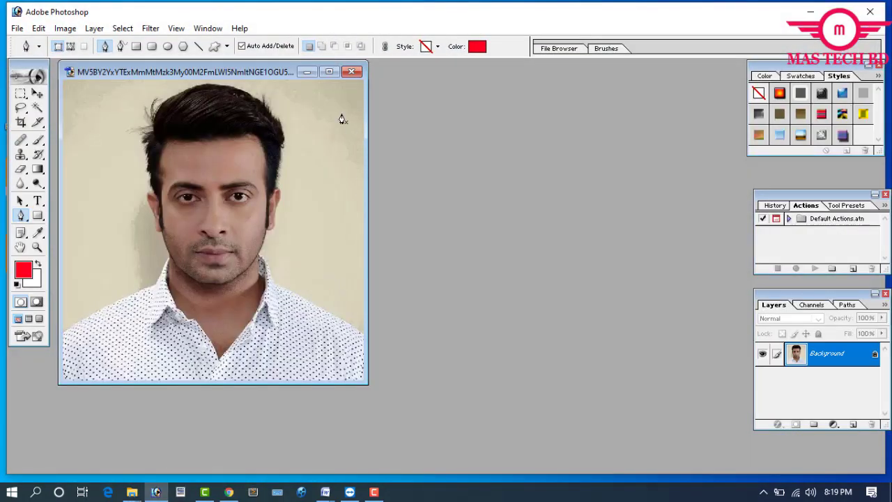
left_click(329, 71)
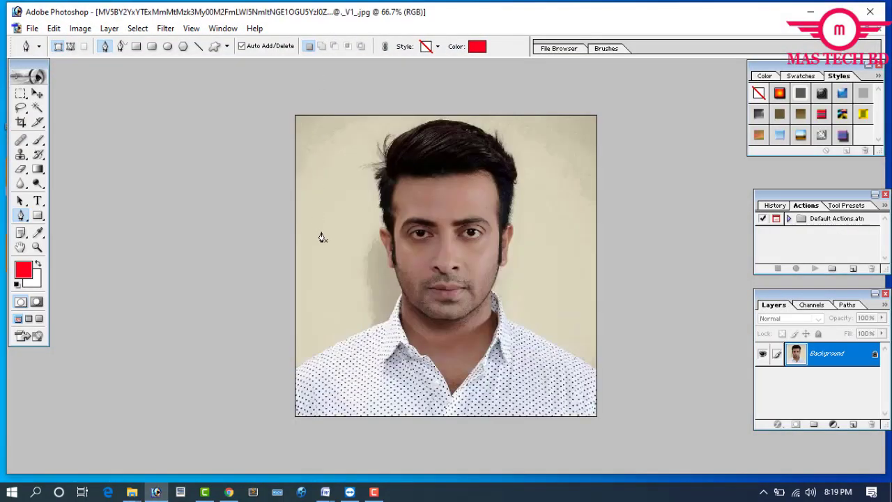
Start a Pen tool shape at the photo's left edge and curve its first segment along the left shoulder line
key("ctrl+0")
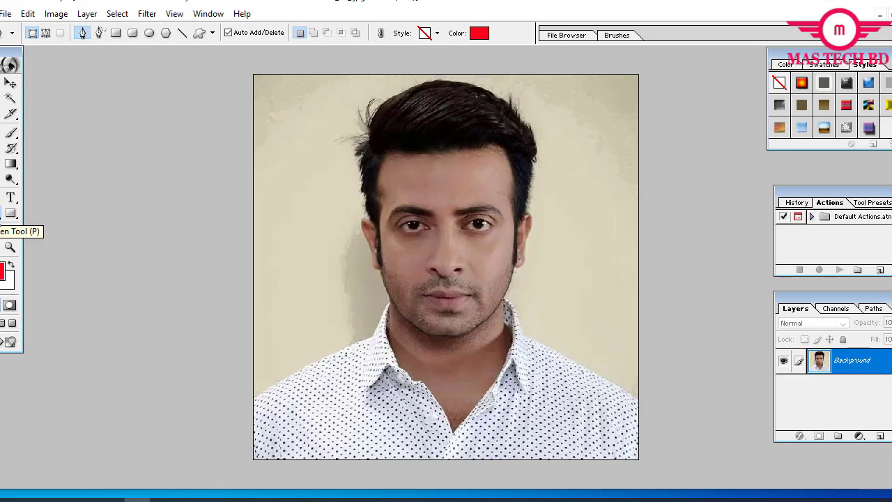
key("ctrl+plus")
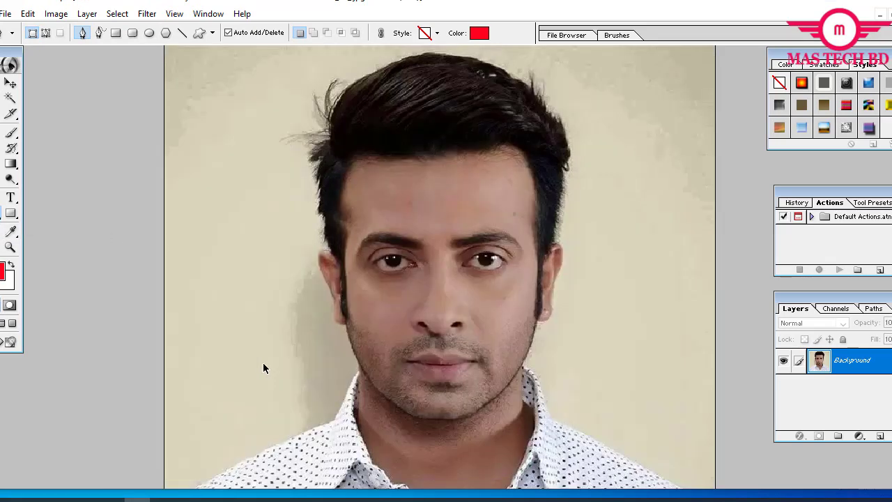
scroll(263, 367, "down", 3)
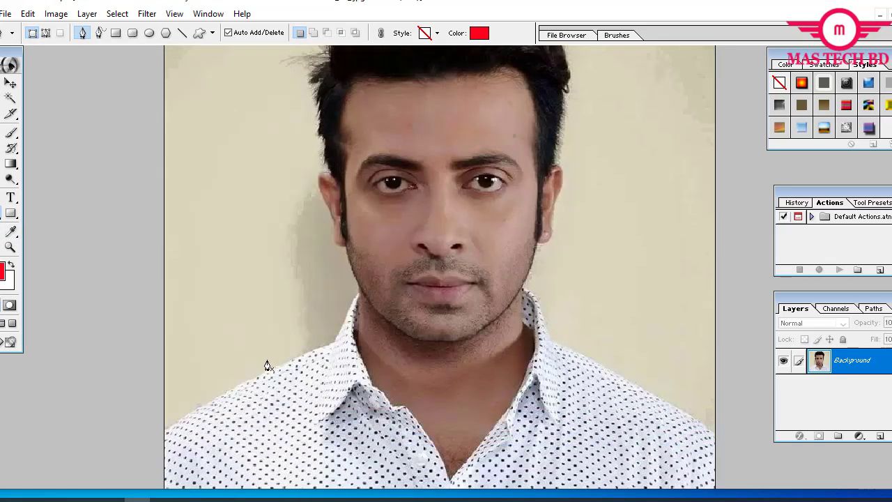
left_click(166, 438)
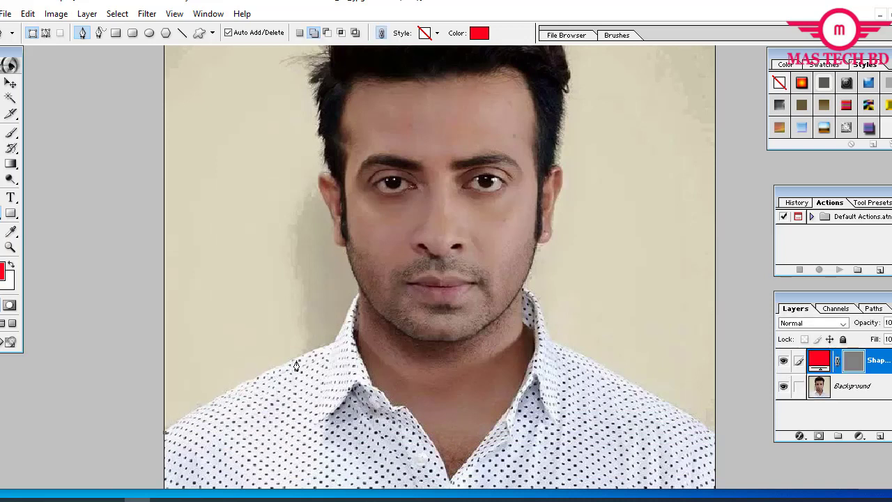
left_click_drag(296, 360, 340, 349)
left_click(296, 360, "alt")
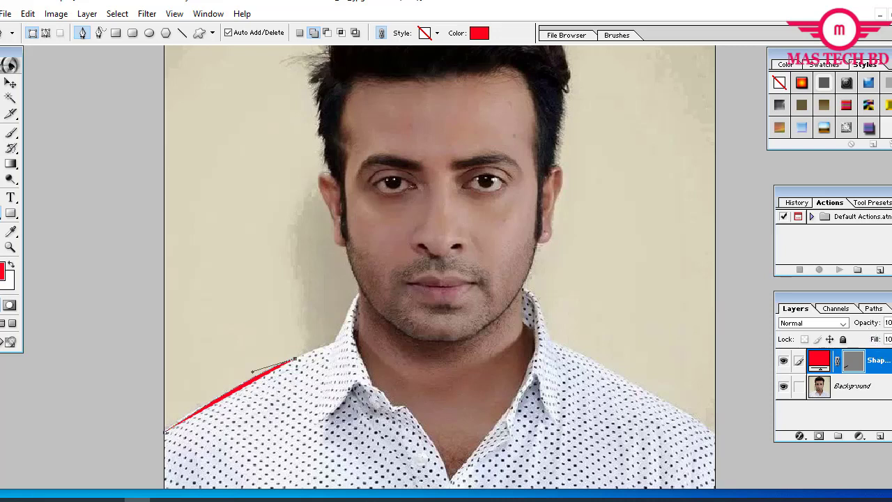
Set the new shape layer's opacity to 0% so its red fill does not cover the photo
left_click(877, 323)
type("0")
key("Return")
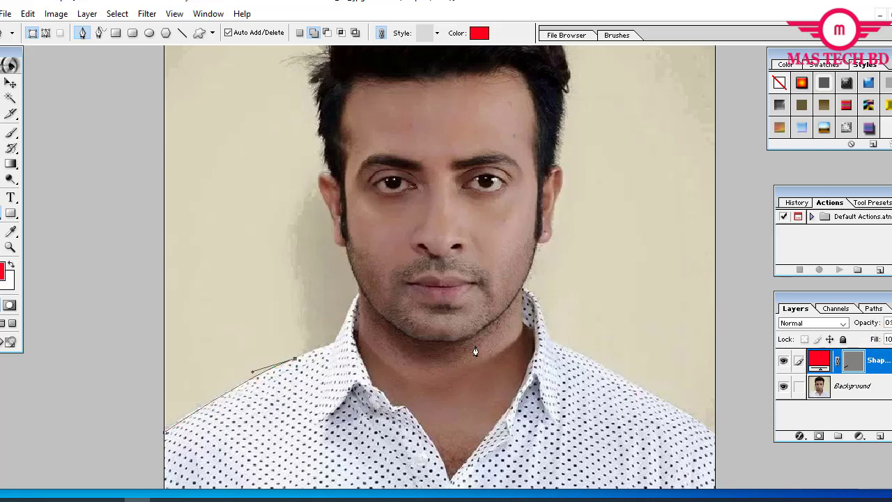
Continue the pen path along the rest of the left shoulder and up the outer edge of the shirt collar
left_click(332, 344)
key("ctrl+minus")
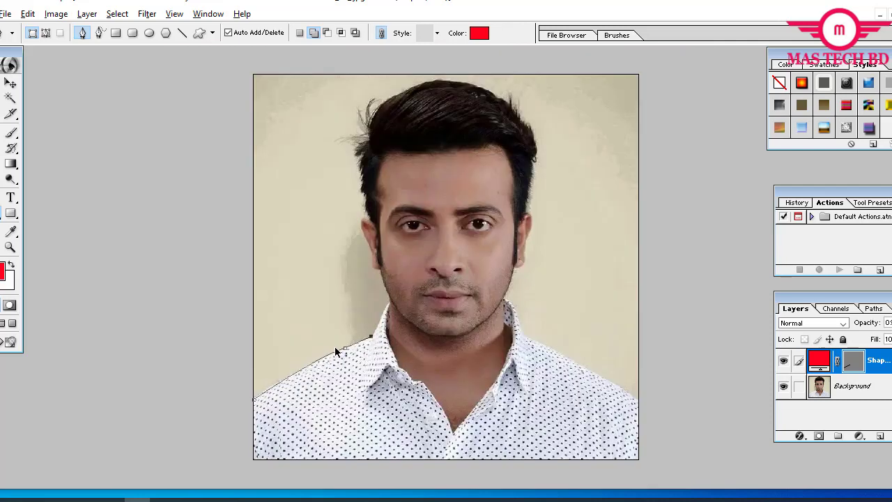
key("ctrl+plus")
key("ctrl+plus")
scroll(332, 352, "down", 3)
scroll(330, 370, "down", 1)
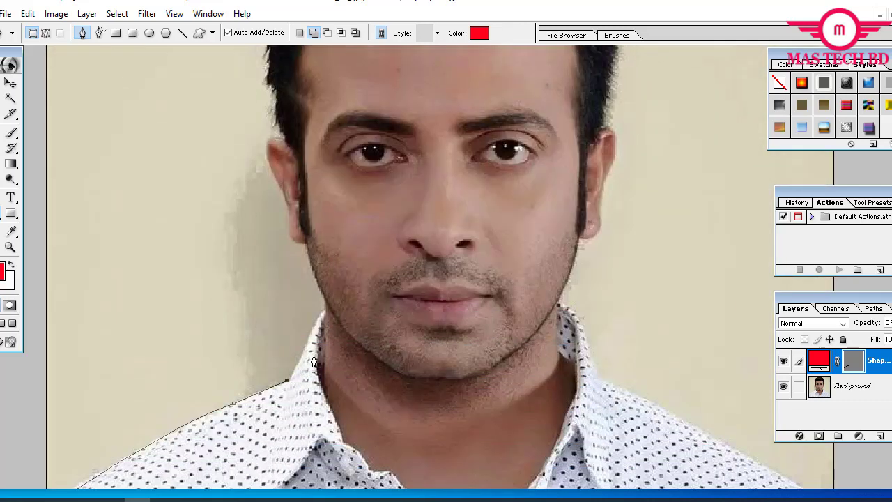
left_click_drag(314, 332, 311, 333)
scroll(317, 351, "up", 1)
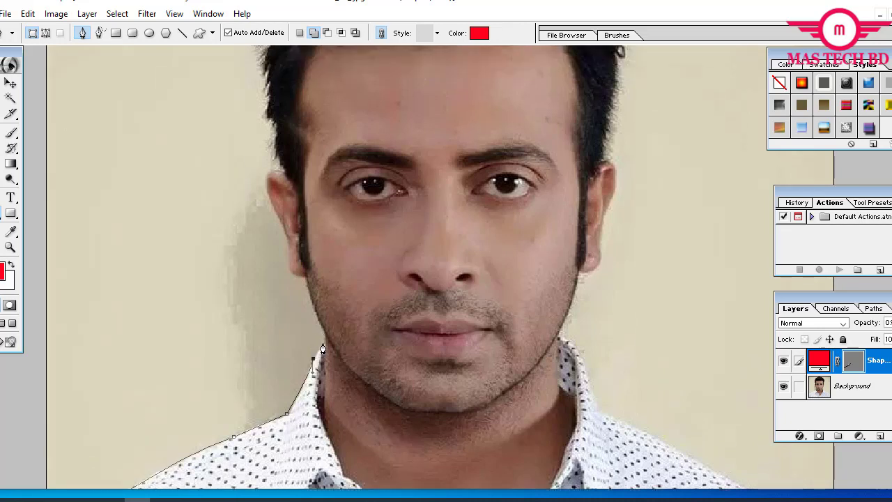
Extend the pen path from the collar tip up the left jaw line and around the left ear
left_click(324, 338)
left_click(312, 310)
left_click(303, 275)
left_click(288, 256)
left_click(286, 240)
left_click(282, 223)
left_click(269, 188)
scroll(286, 180, "up", 2)
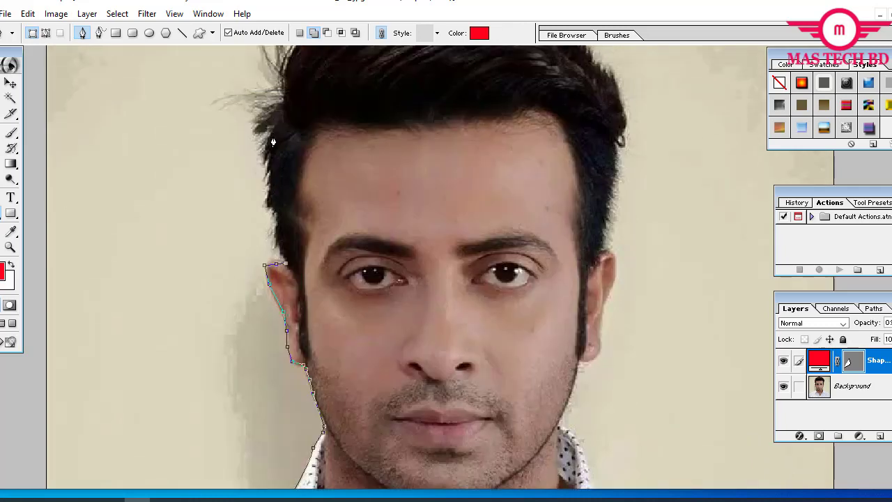
Trace the pen path up the left side of the hair and over to the top of the head
mouse_move(285, 103)
left_mouse_down()
mouse_move(293, 116)
mouse_move(286, 110)
left_mouse_up()
key("ctrl+z")
mouse_move(278, 250)
left_mouse_down()
mouse_move(270, 146)
mouse_move(292, 79)
mouse_move(297, 131)
left_mouse_up()
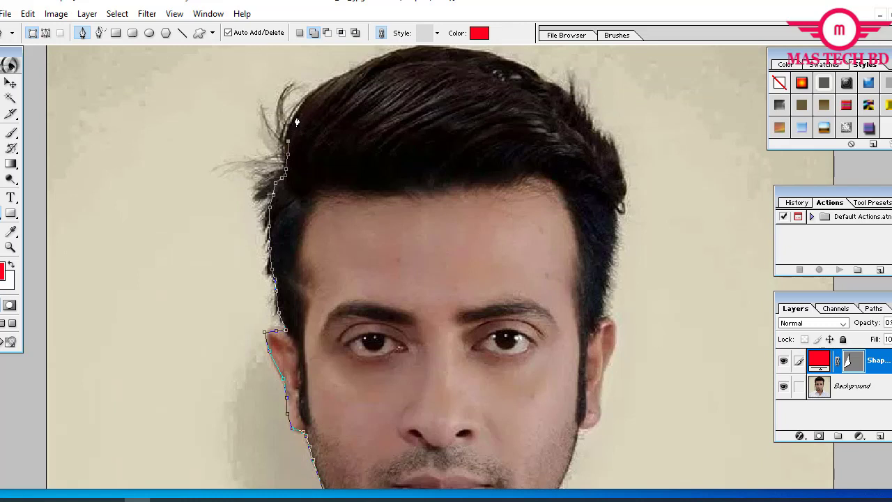
left_click_drag(320, 86, 372, 66)
left_click(373, 61)
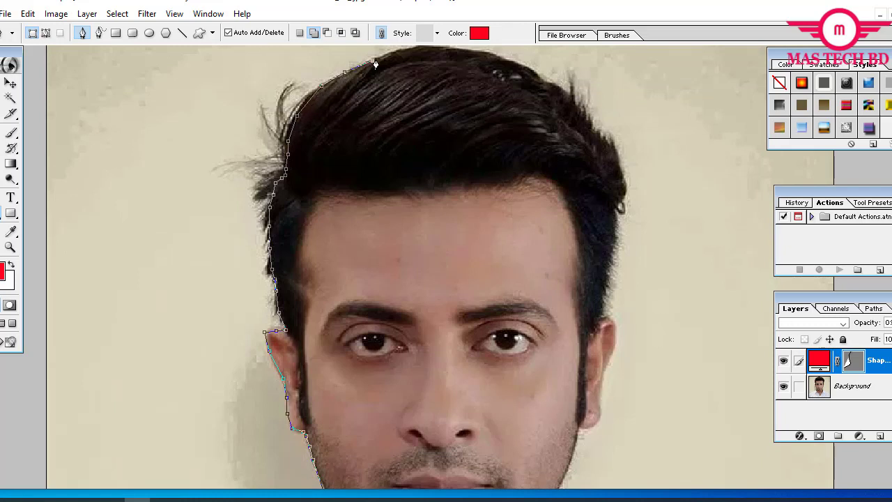
left_click(437, 50)
scroll(456, 84, "up", 1)
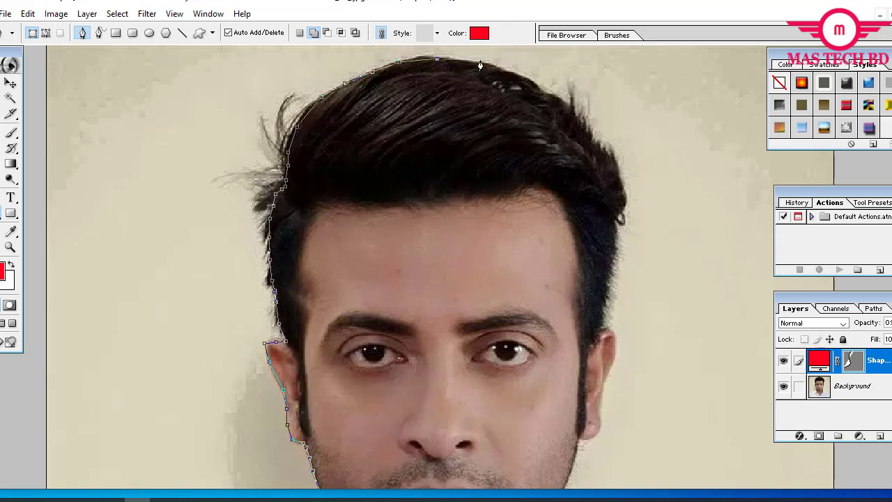
Continue the pen path from the top of the head down the right side of the hair
left_click(486, 66)
left_click(517, 76)
left_click(555, 103)
left_click(589, 133)
left_click(607, 164)
left_click(618, 193)
left_click(621, 218)
left_click(616, 231)
left_click(612, 275)
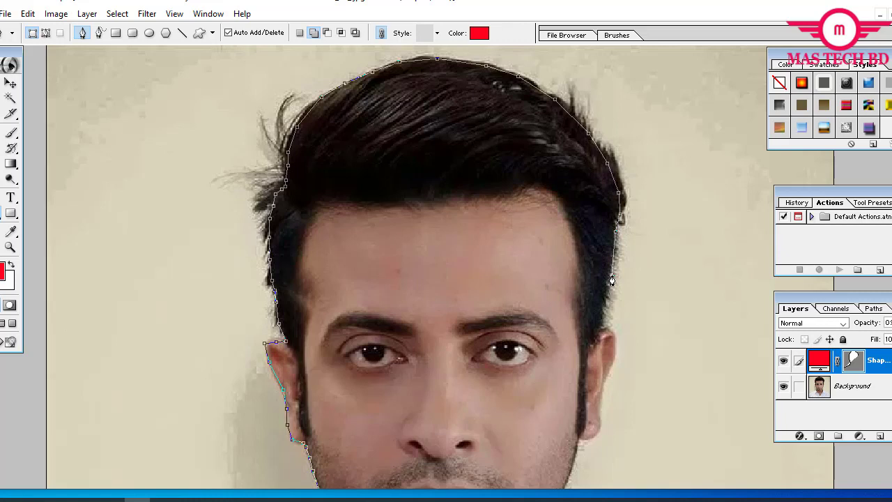
Trace the pen path from the right sideburn around the outer edge of the right ear to the earlobe
left_click(604, 314)
left_click_drag(602, 330, 617, 341)
left_click(606, 381)
left_click(602, 393)
left_click(601, 419)
left_click(599, 429)
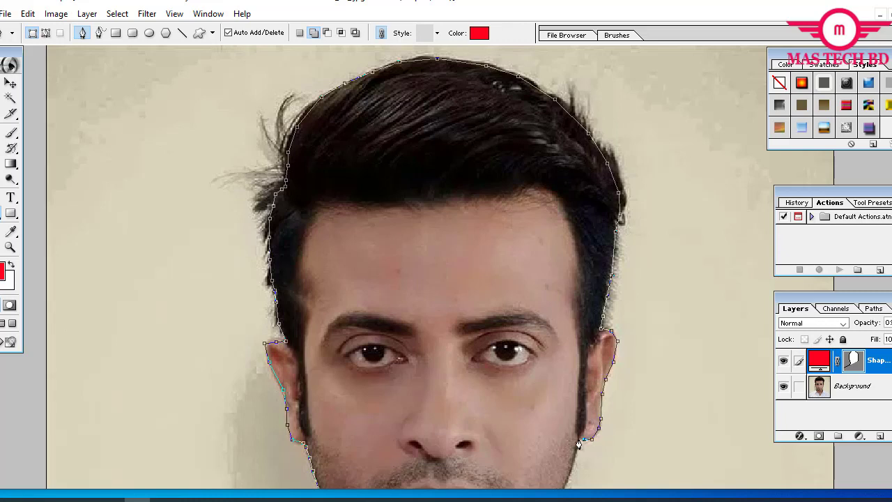
Extend the pen path down the right jaw line to the top of the shirt collar, undoing misplaced points
scroll(582, 439, "down", 5)
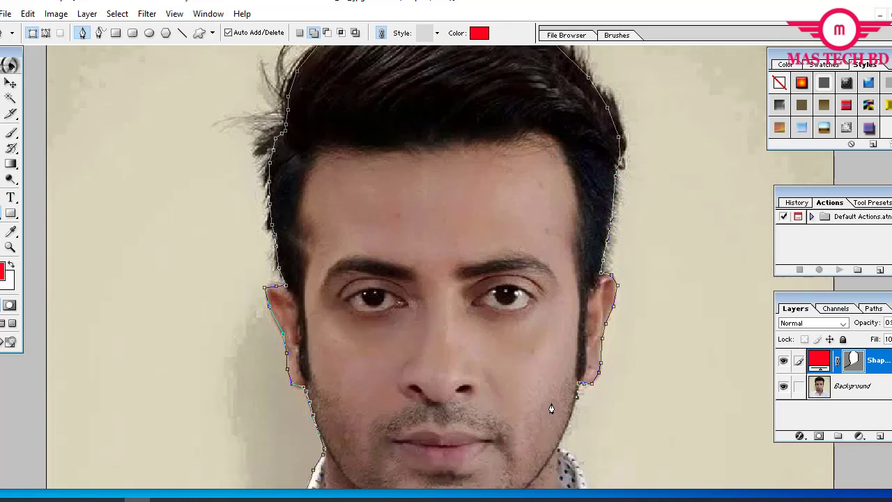
left_click(568, 326)
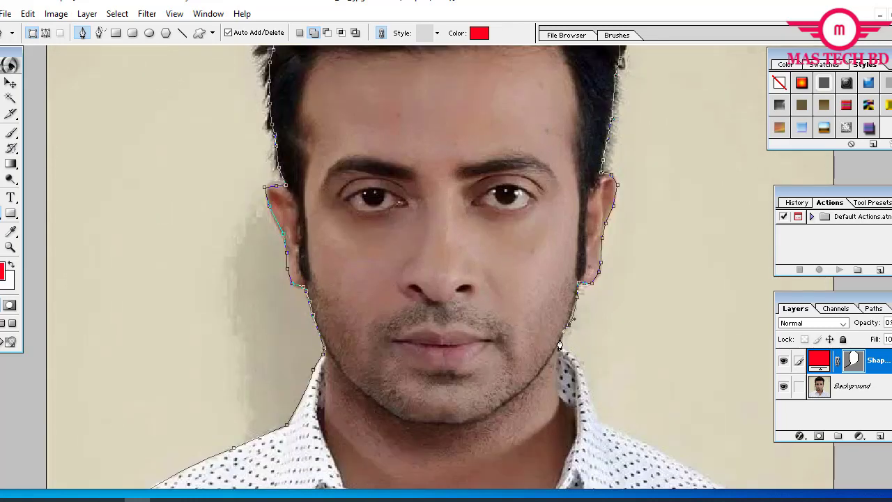
key("ctrl+z")
left_click(569, 325)
left_click(564, 337)
left_click(567, 349)
left_click(578, 364)
key("ctrl+z")
Continue the pen path down the right side of the collar and along the right shoulder towards the photo's edge
left_click(587, 391)
left_click(591, 411)
left_click(600, 421)
left_click(645, 449)
scroll(643, 426, "down", 3)
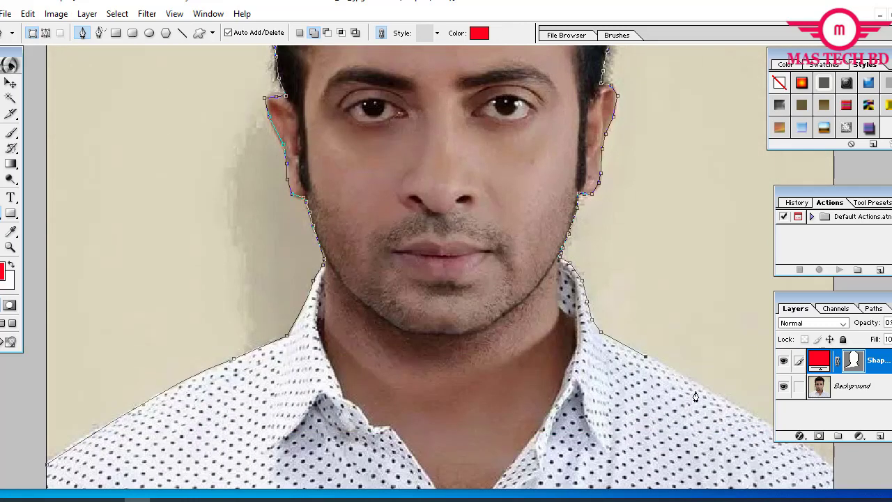
key("ctrl+minus")
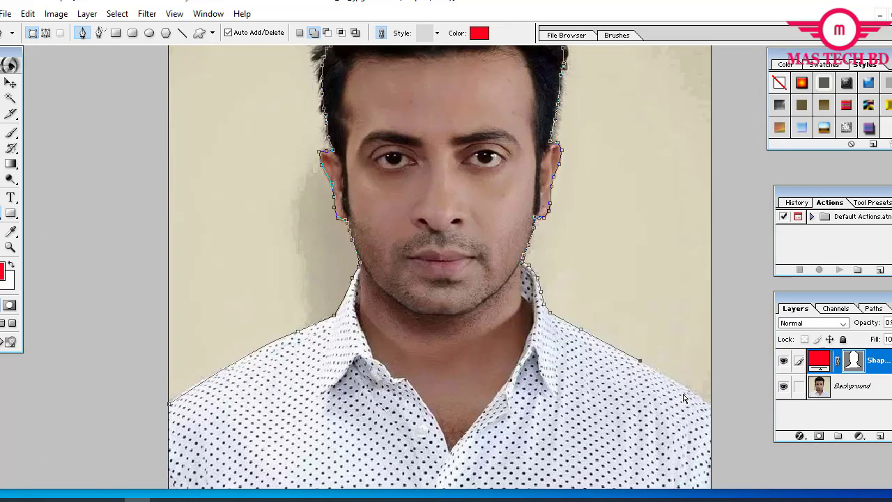
left_click(695, 396)
Route the pen path around the outside of the photo and close it at the starting point on the left shoulder
key("ctrl+minus")
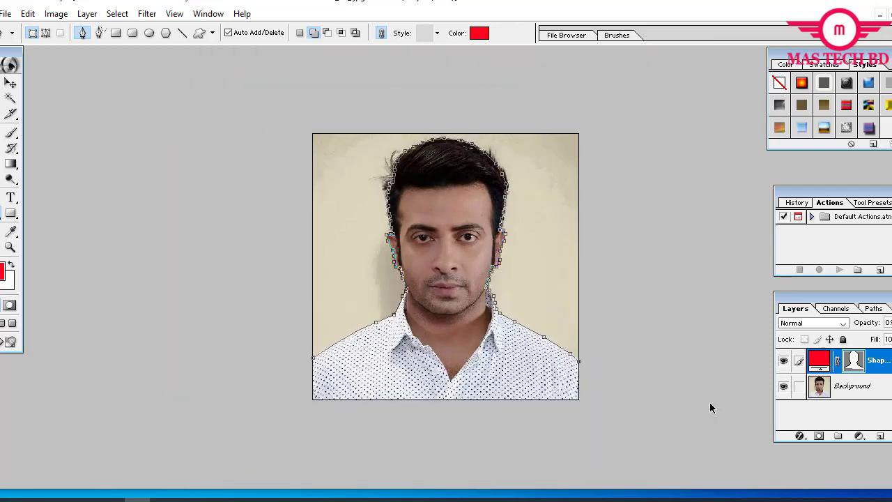
left_click(620, 332)
left_click(628, 227)
left_click(619, 142)
left_click_drag(582, 93, 537, 91)
left_click_drag(382, 90, 363, 91)
left_click(255, 105)
left_click(236, 265)
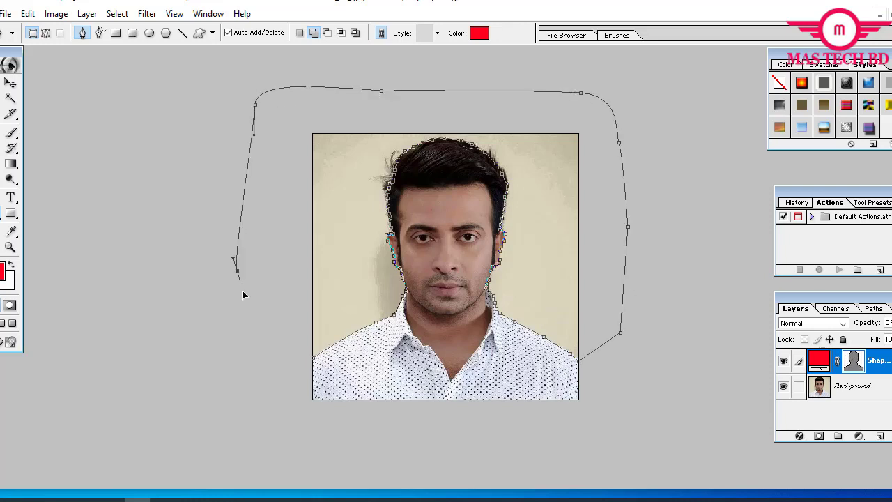
left_click(313, 363)
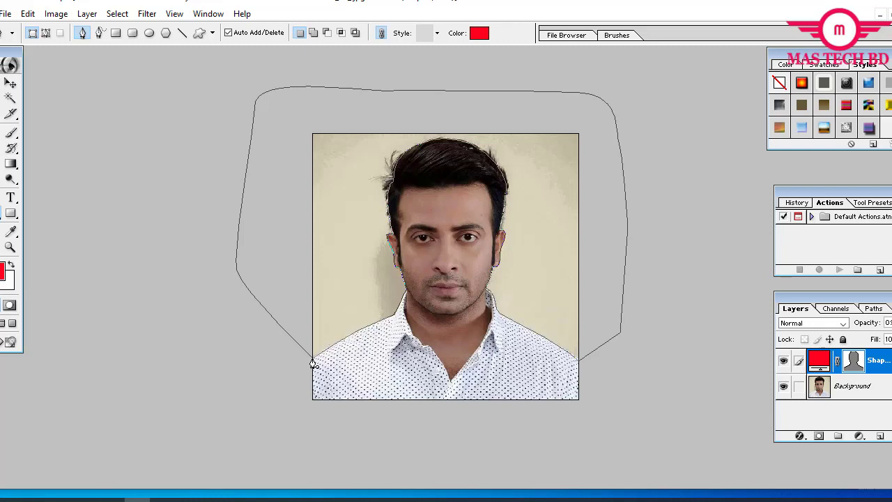
Convert the closed path to a selection, delete the backdrop from the Background layer to white, and deselect
key("ctrl+Return")
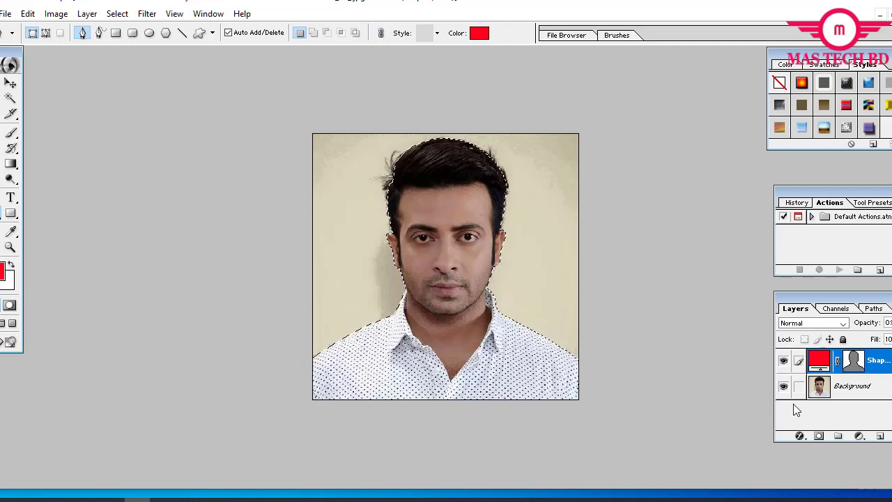
left_click(849, 390)
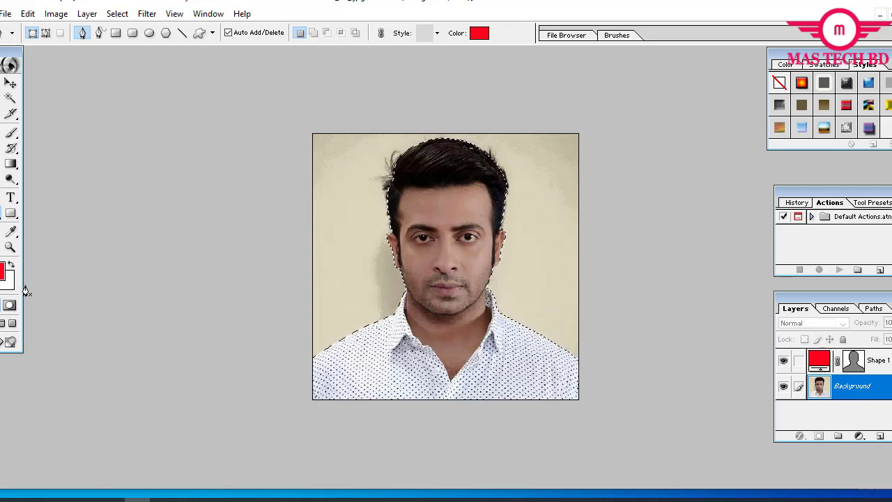
key("Delete")
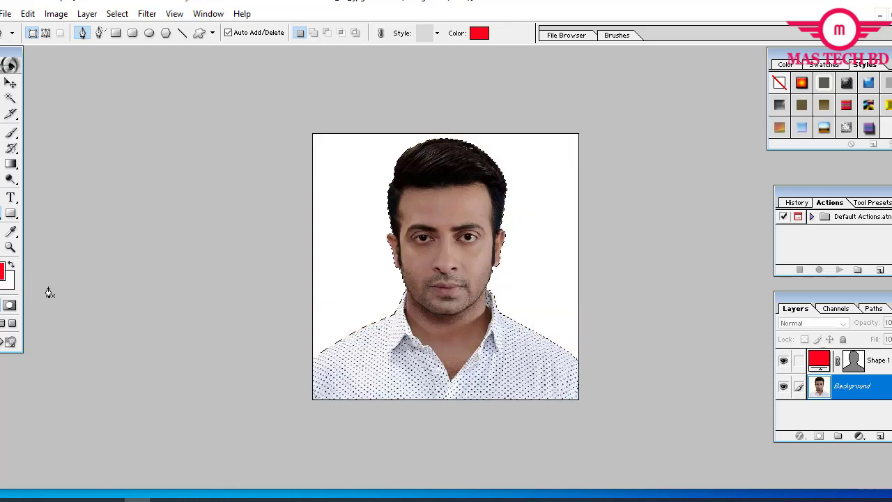
key("m")
key("ctrl+d")
Apply Brightness/Contrast to the Background layer with brightness +10 and contrast -7
key("ctrl+plus")
key("ctrl+plus")
key("ctrl+minus")
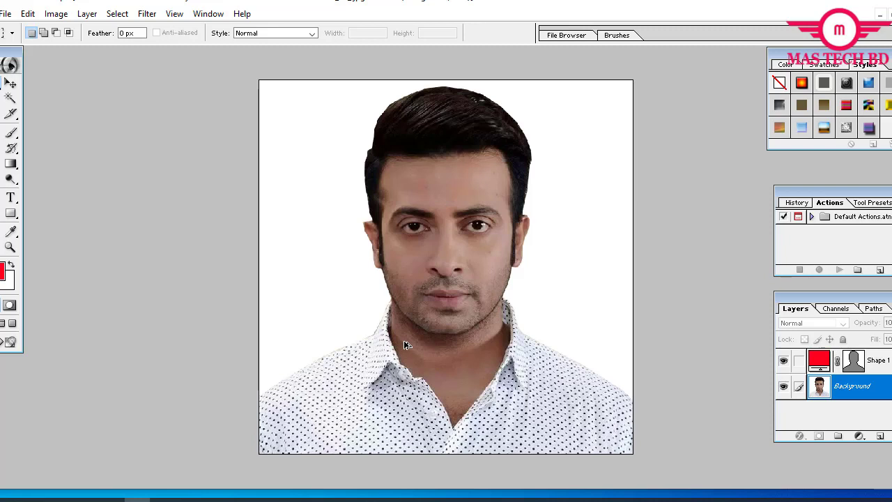
key("alt+i")
key("a")
key("c")
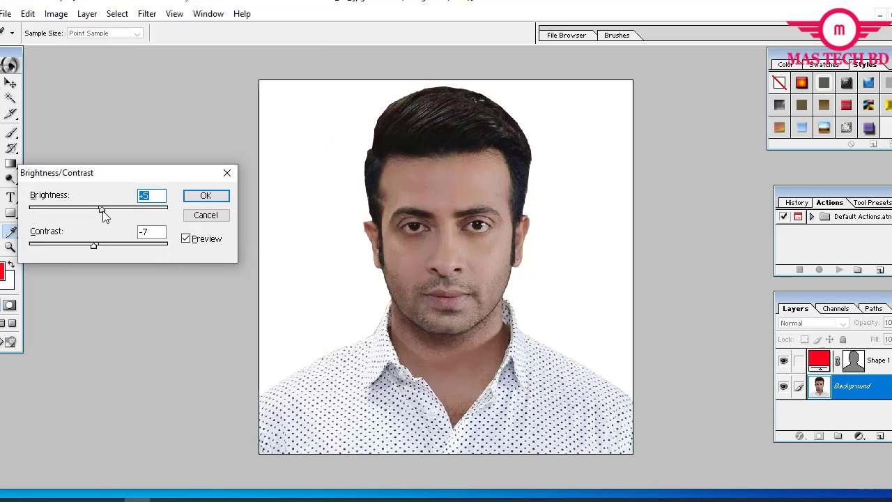
type("+10")
key("Return")
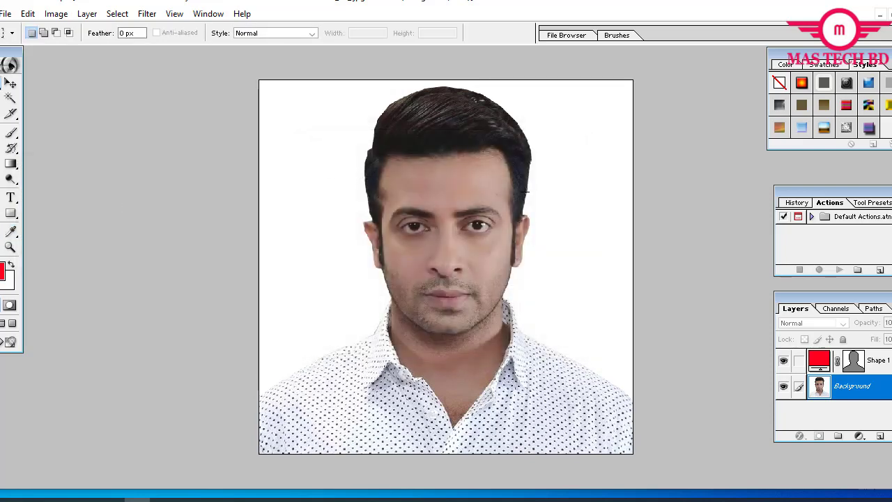
Lighten the Background layer's midtones with Levels, setting the middle RGB input level to 1.11
key("ctrl+l")
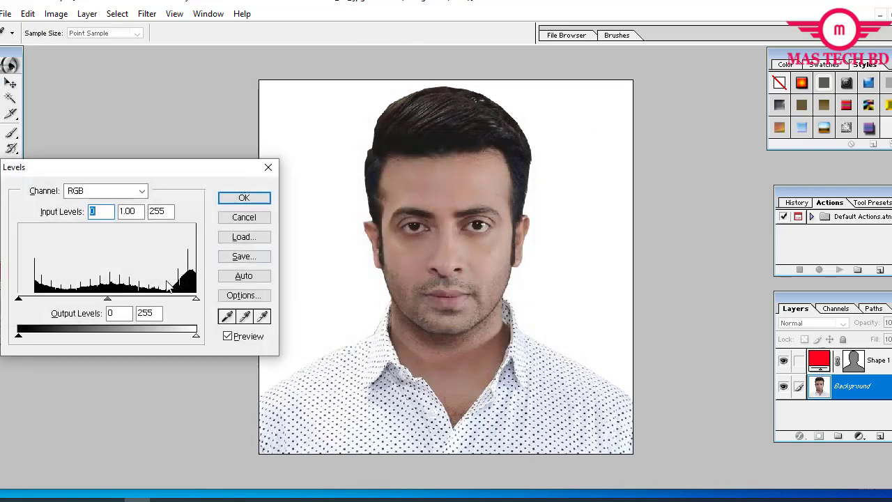
mouse_move(108, 301)
left_mouse_down()
mouse_move(116, 304)
mouse_move(94, 301)
mouse_move(101, 300)
left_mouse_up()
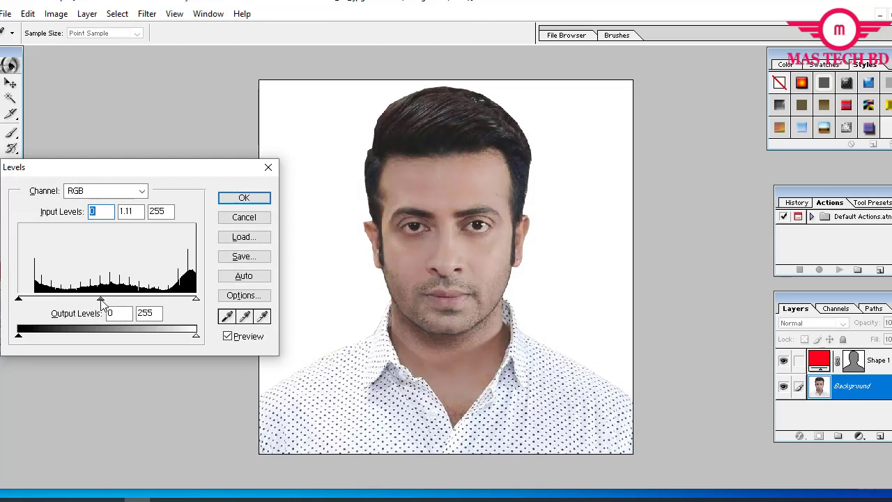
left_click(101, 301)
key("Return")
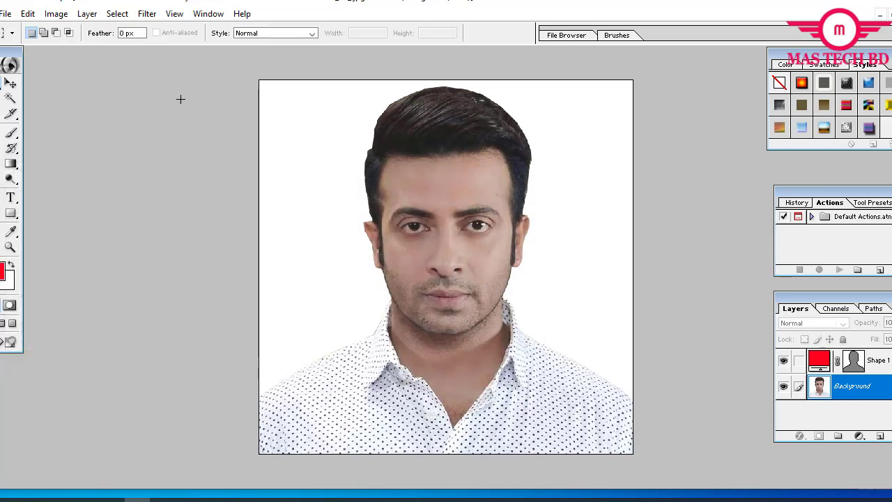
Try the Dust & Scratches filter on the Background layer with a radius of 3 pixels
left_click(146, 14)
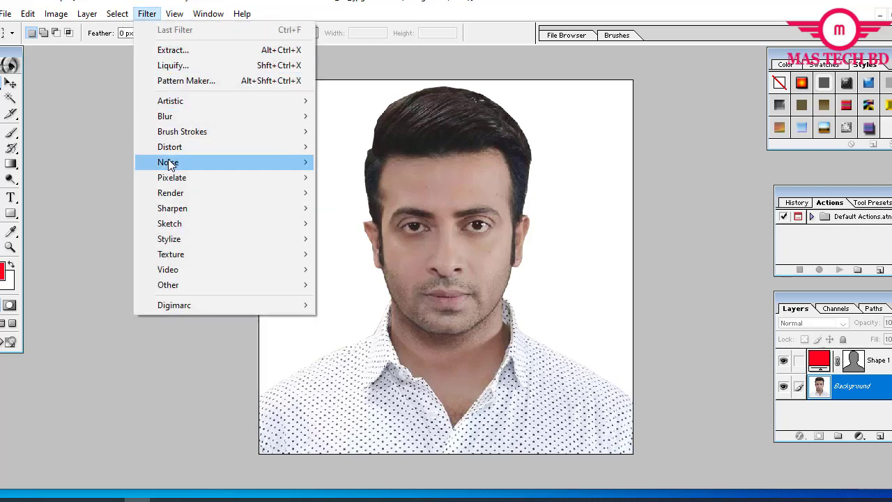
mouse_move(171, 163)
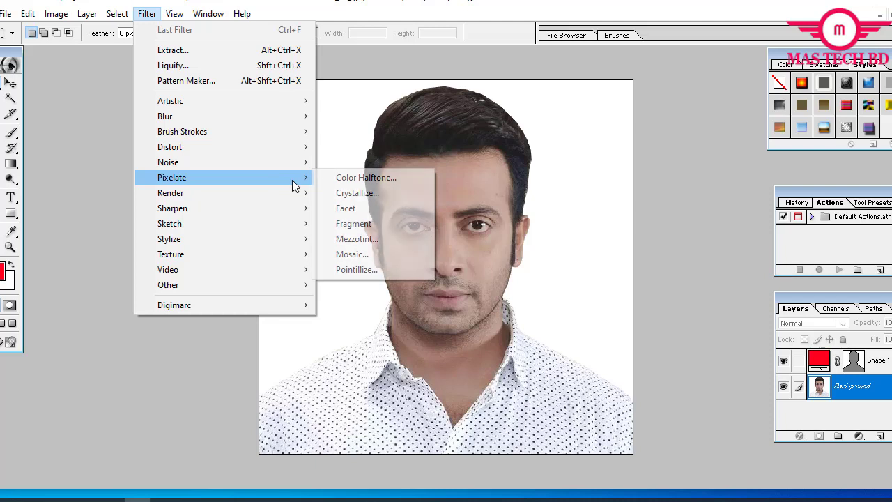
mouse_move(220, 162)
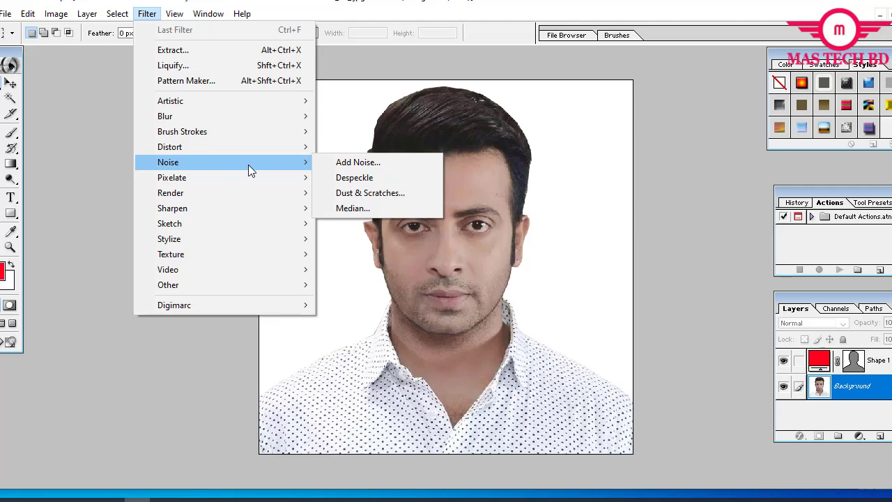
left_click(361, 195)
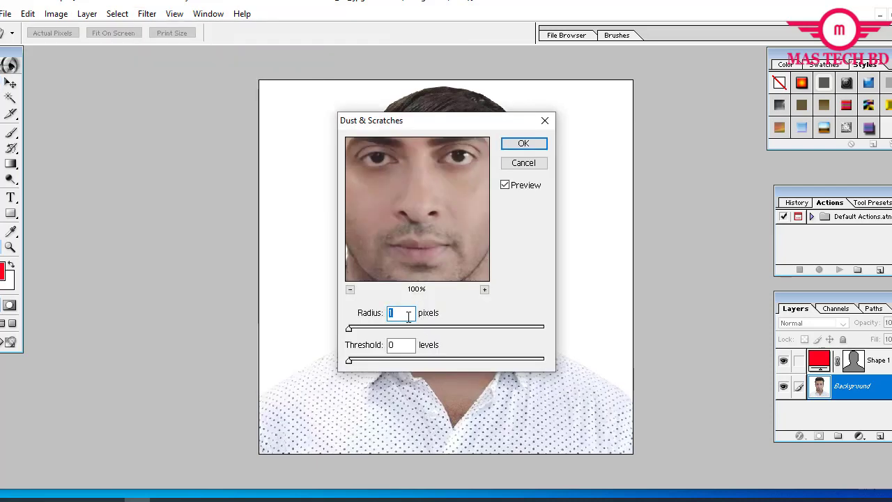
type("3")
key("Return")
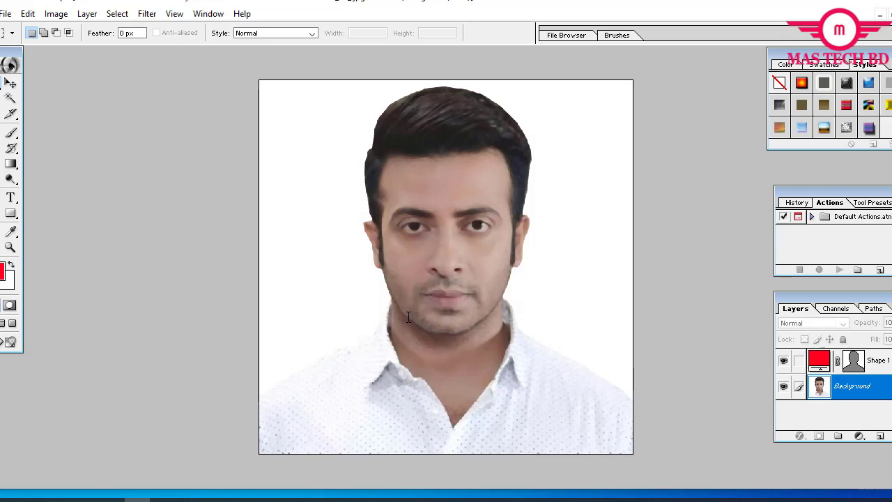
key("ctrl+plus")
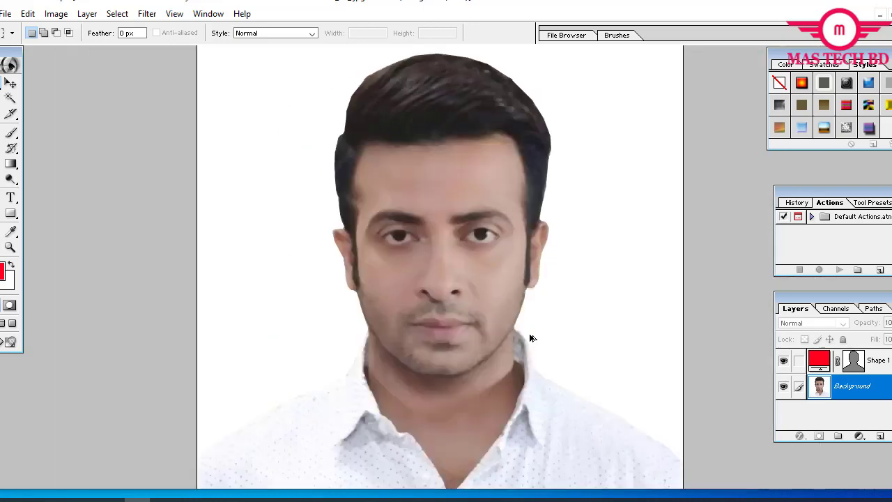
key("ctrl+minus")
key("ctrl+minus")
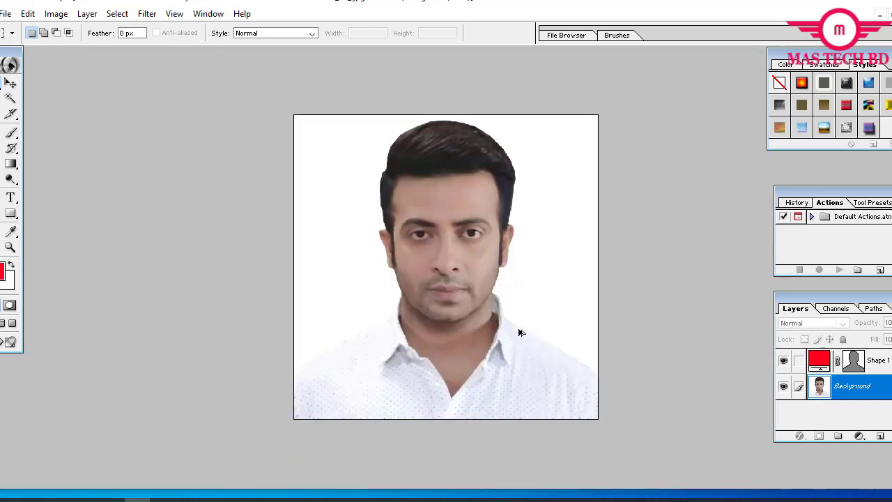
key("ctrl+plus")
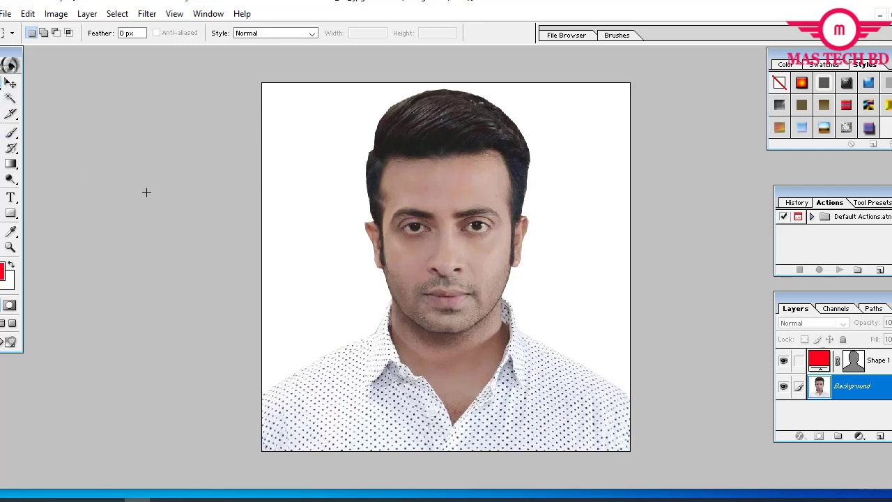
Invert the Background layer's colors and invert them back
key("ctrl+i")
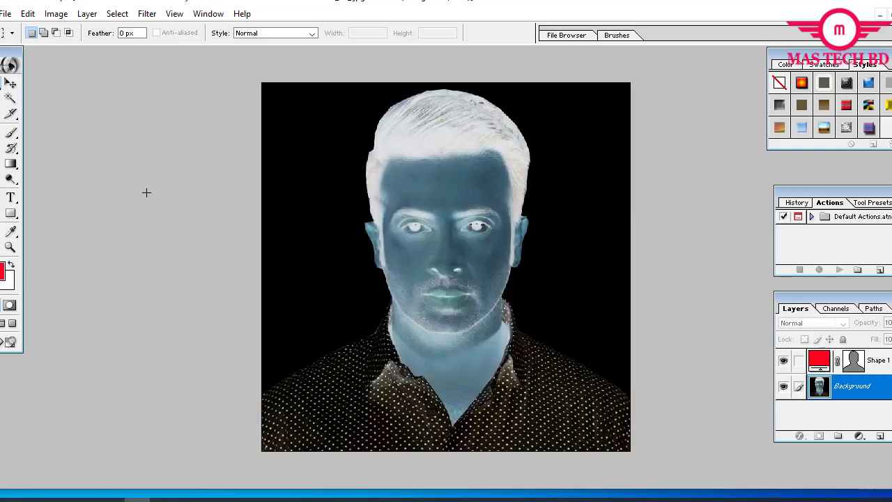
key("ctrl+i")
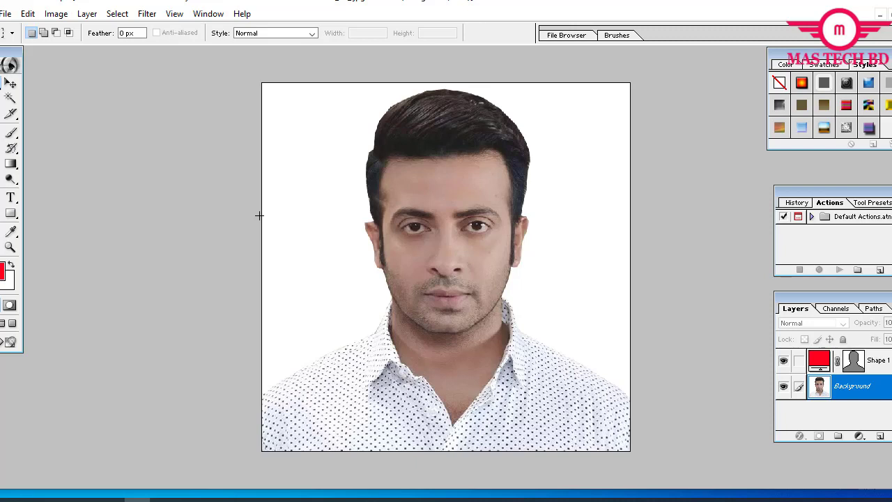
Check the photo's pixel dimensions, document size and resolution in Image Size
left_click(55, 14)
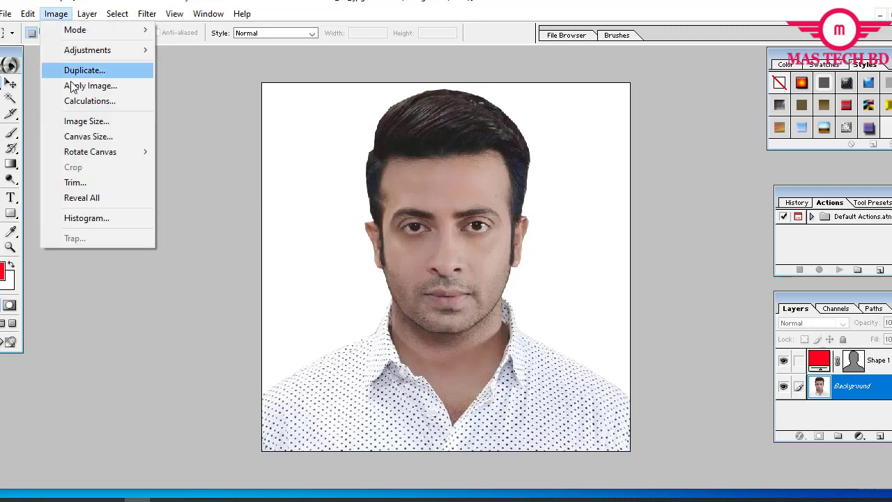
left_click(87, 123)
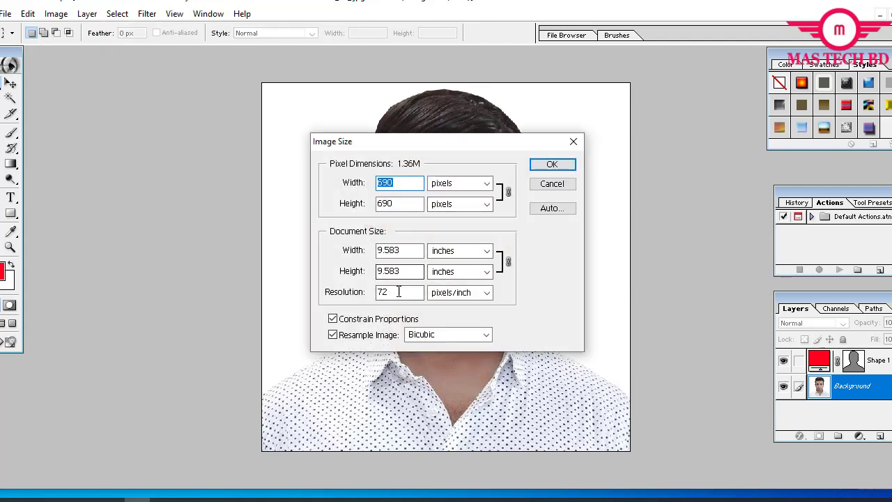
left_click(544, 192)
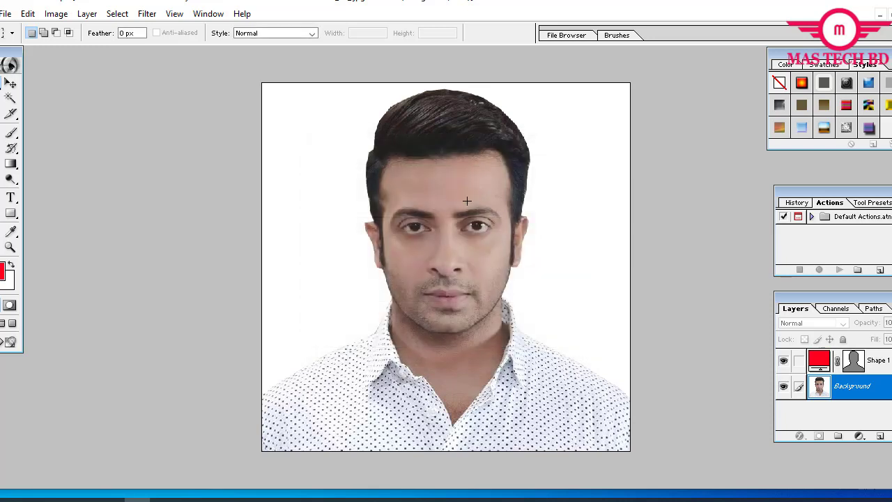
Select and copy the entire retouched photo, and start a new document with width and height measured in inches
key("ctrl+a")
key("ctrl+n")
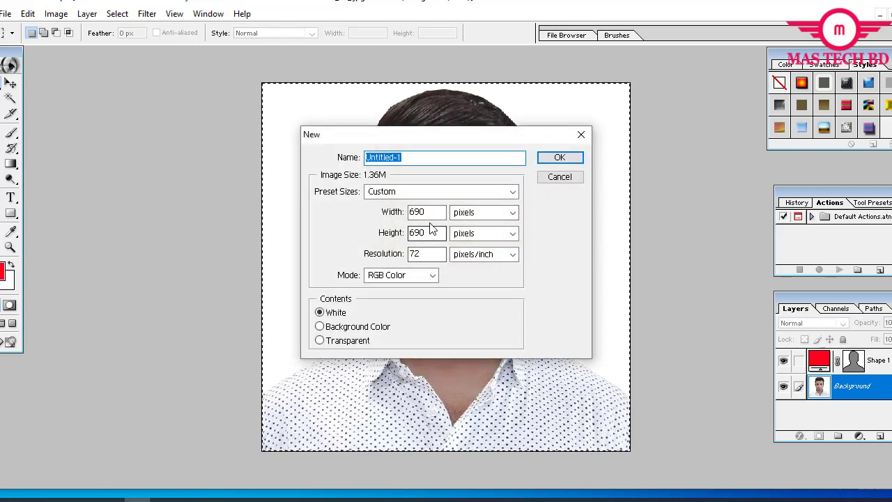
left_click(433, 213)
left_click_drag(433, 214, 405, 213)
left_click(481, 212)
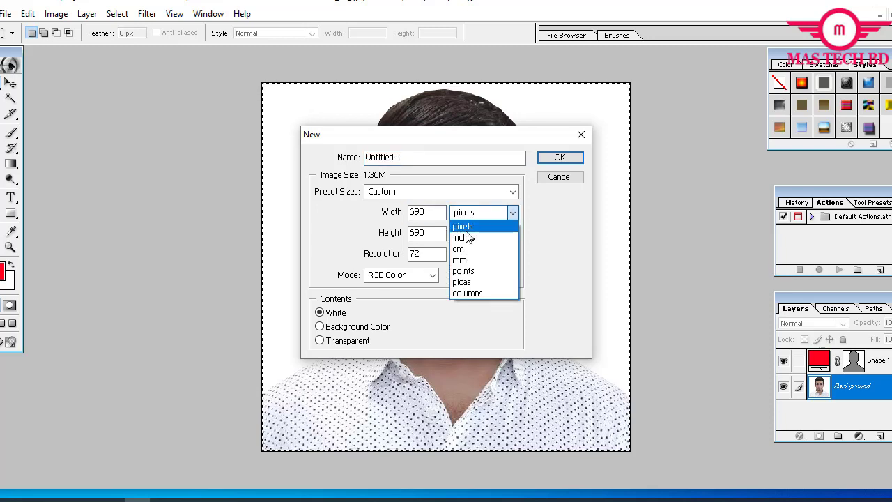
left_click(471, 232)
left_click(472, 232)
left_click(472, 259)
Create the new white RGB document 1.58 inches wide and 2 inches high at 300 pixels/inch
left_click(441, 213)
left_click_drag(441, 213, 404, 219)
type("1.58")
key("Tab")
key("Tab")
type("2")
key("Tab")
key("Tab")
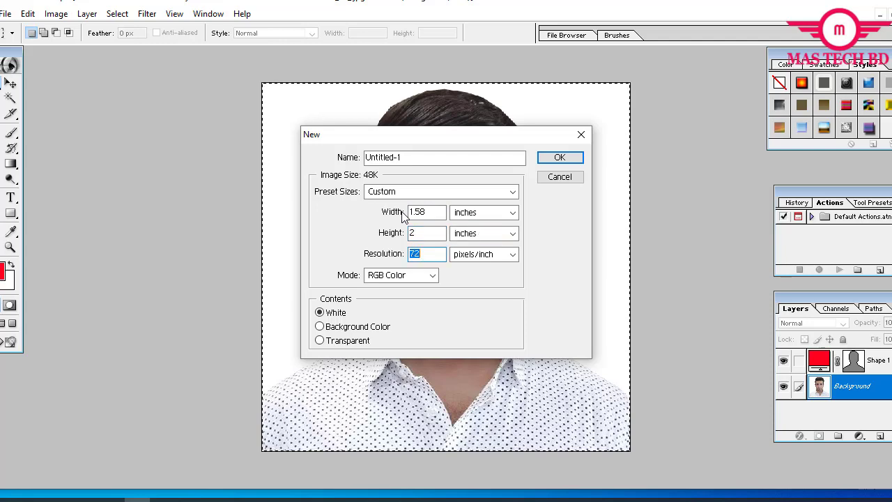
type("300")
key("Return")
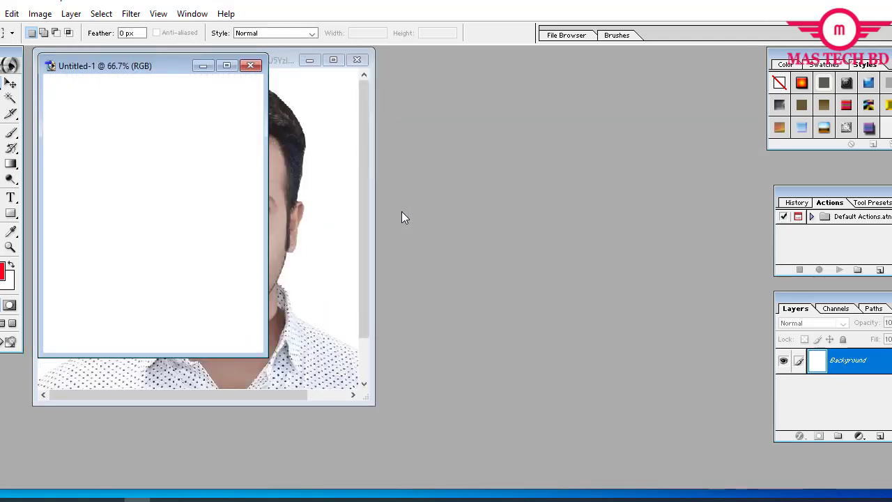
Paste the portrait into the blank document and scale it to 68.7% width and 87.0% height to fill the canvas
key("ctrl+v")
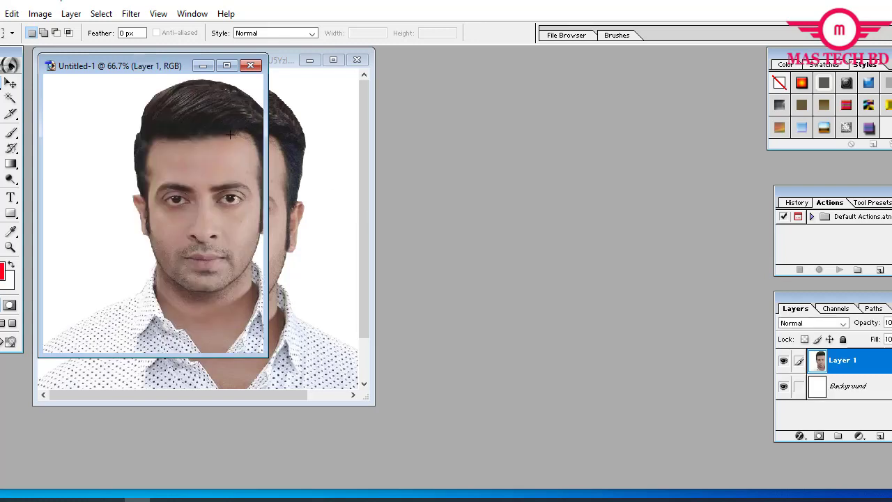
left_click(227, 65)
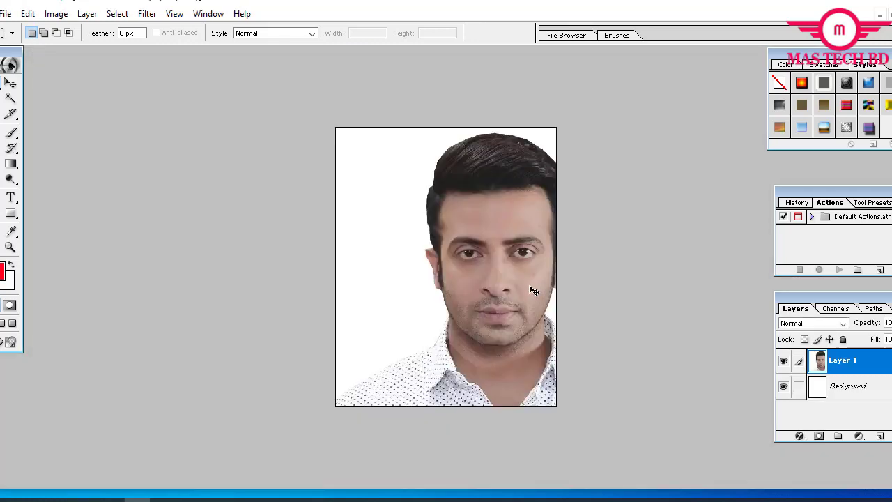
key("ctrl+t")
left_click_drag(657, 450, 560, 408)
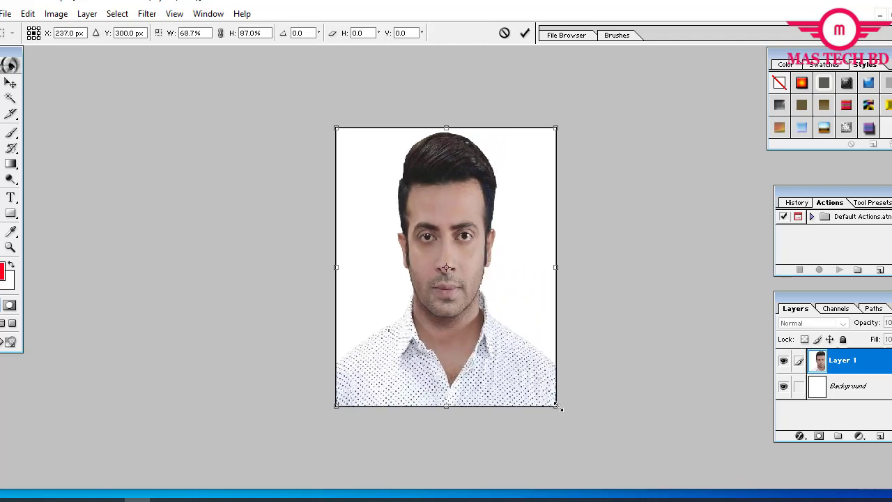
key("Return")
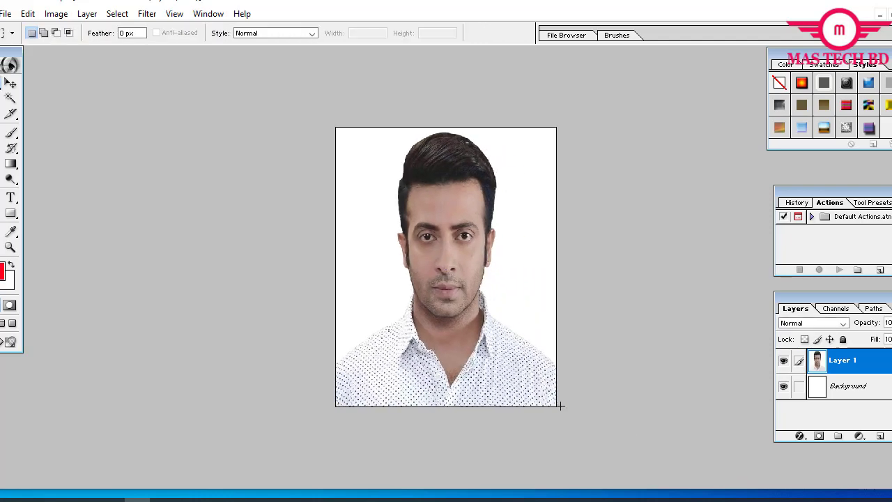
Inspect the resized portrait and check its document size and resolution in Image Size
key("ctrl+0")
key("ctrl+minus")
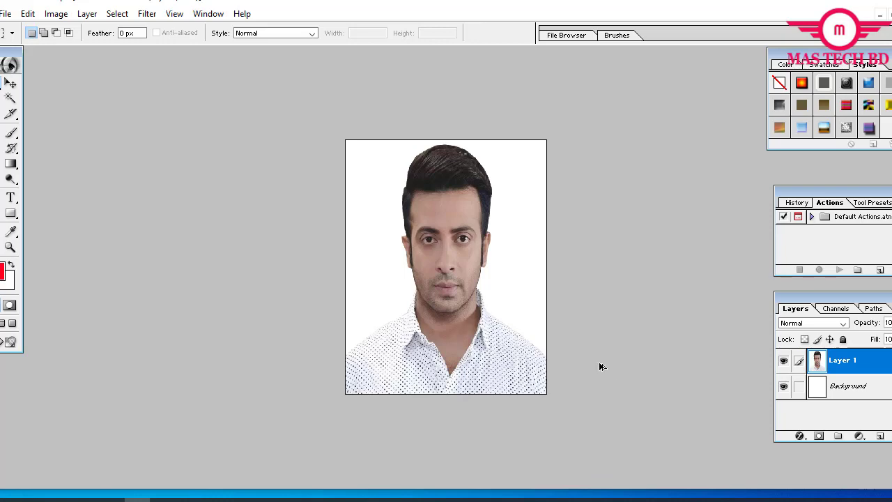
key("ctrl+plus")
key("ctrl+0")
key("ctrl+minus")
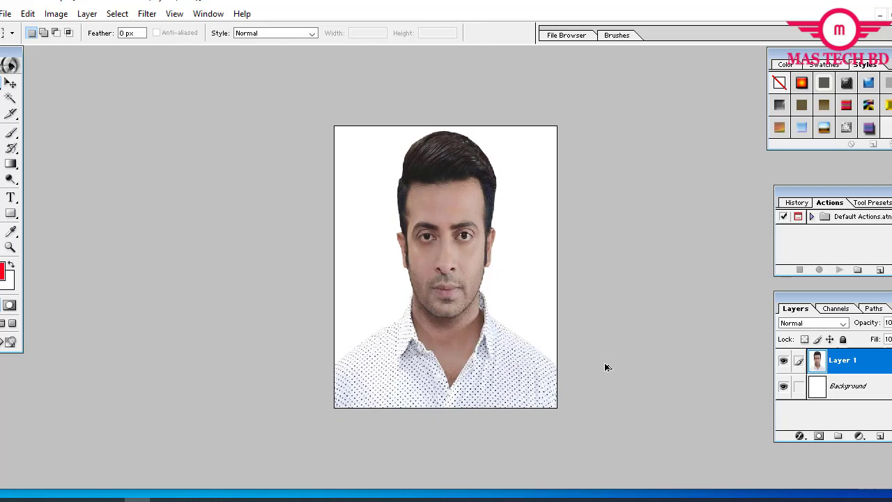
left_click(55, 14)
left_click(80, 120)
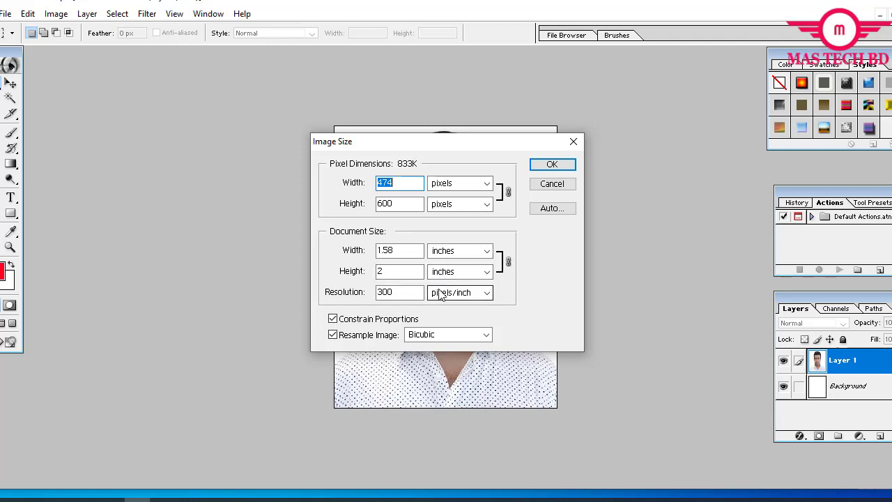
left_click(551, 166)
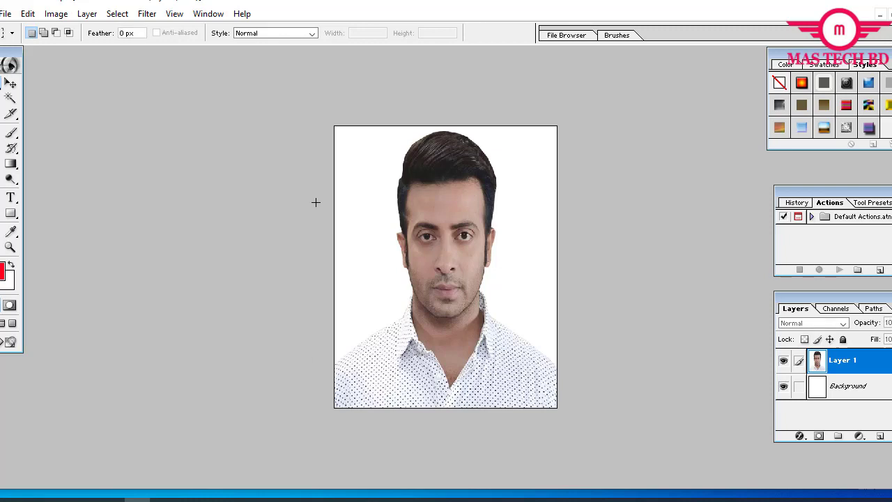
Start a second new document with its width and height units set to inches
key("ctrl+n")
left_click(454, 213)
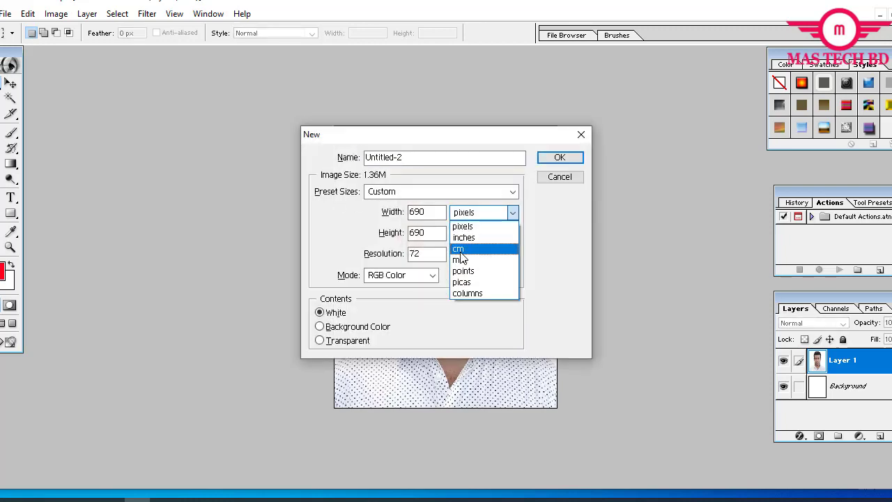
left_click(463, 237)
left_click(465, 234)
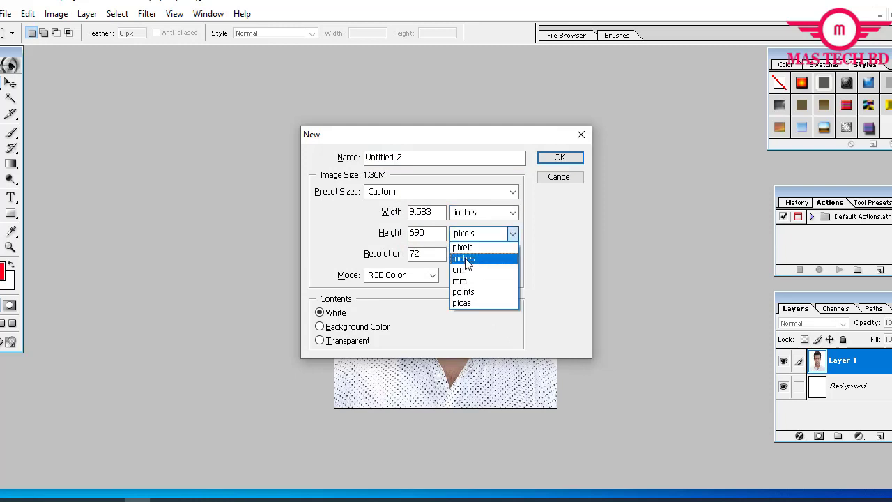
left_click(463, 259)
Create the second document with a width of 1.58 inches, height of 2 inches and resolution of 300 pixels/inch
left_click_drag(440, 212, 355, 214)
type("1.58")
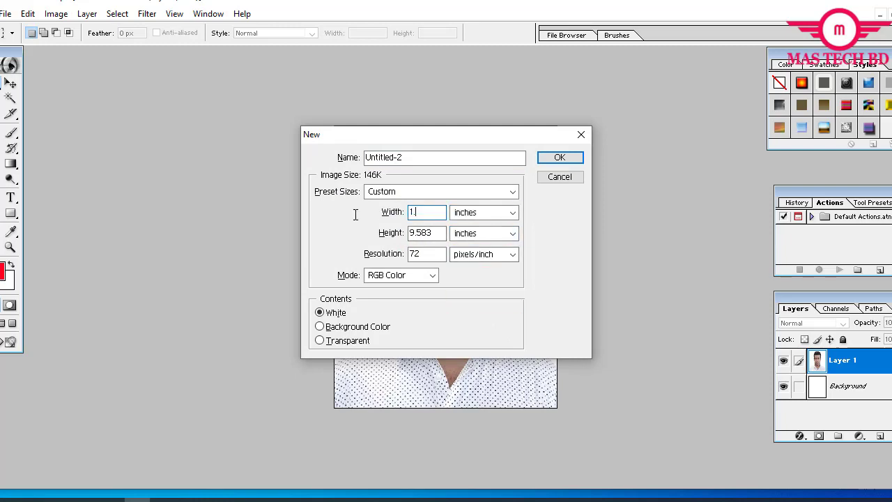
key("Tab")
key("Tab")
type("2")
key("Tab")
key("Tab")
type("300")
key("Return")
Paste the portrait into the second document and fit it to the canvas with Free Transform at 68.7% width and 87.0% height
key("ctrl+v")
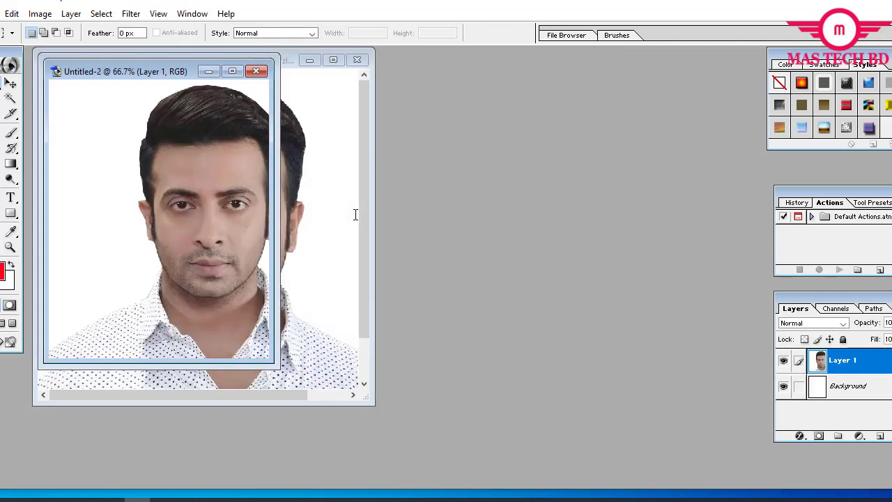
left_click(233, 72)
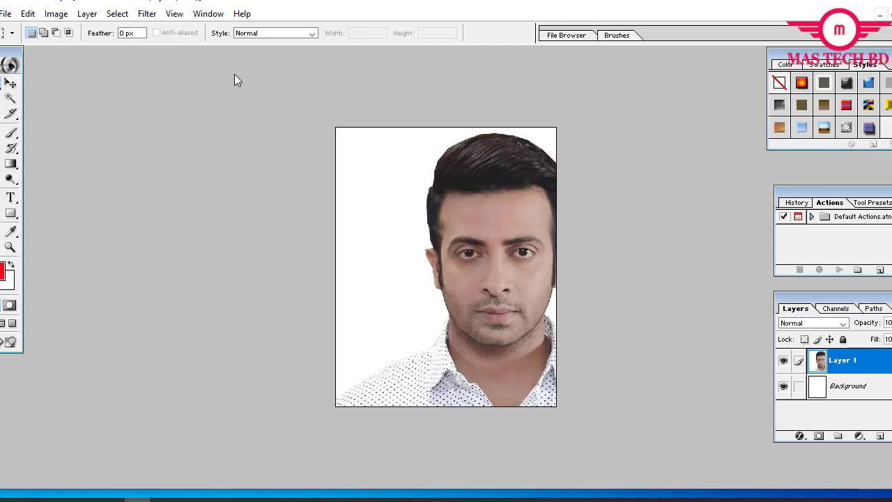
key("ctrl+t")
left_click_drag(657, 449, 555, 405)
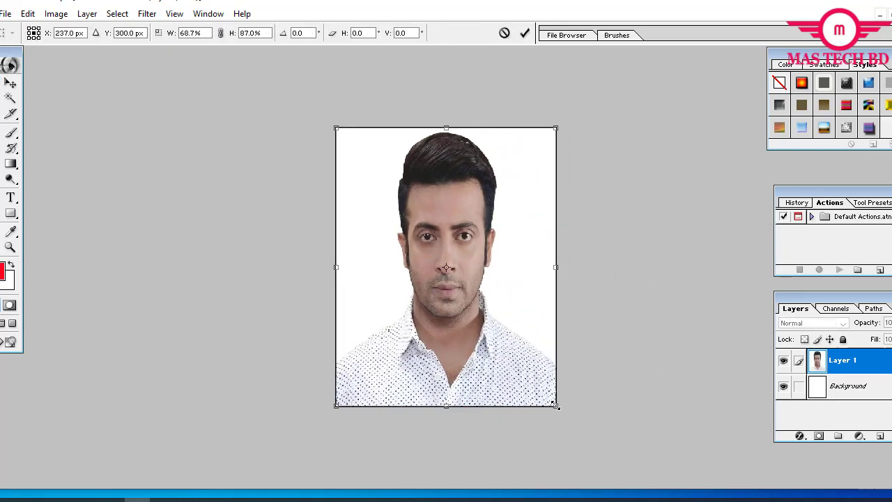
key("Return")
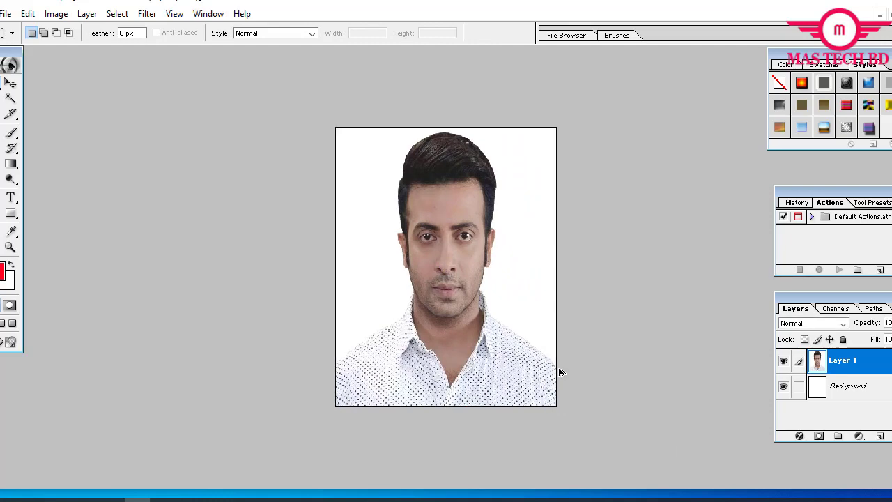
key("ctrl+plus")
key("ctrl+0")
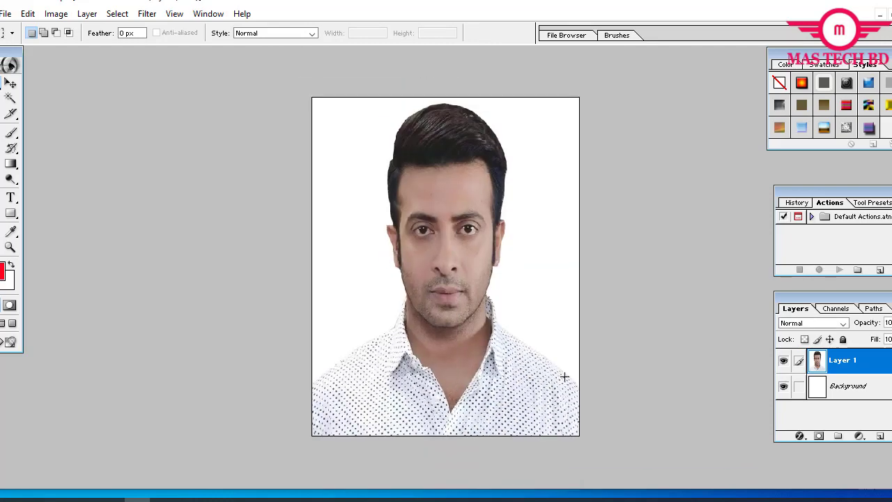